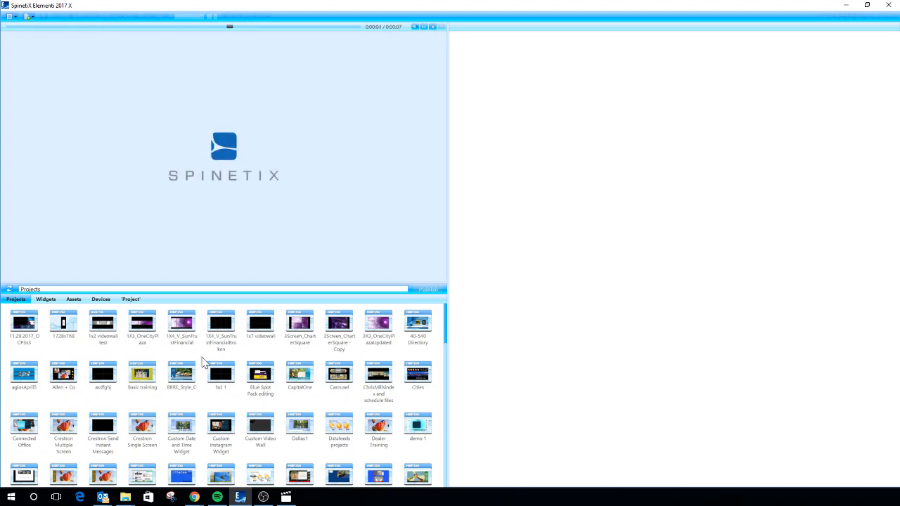
# Browse the existing projects, the widget library including the Clocks folder, and the stored assets.
pyautogui.scroll(-3, 202, 362)
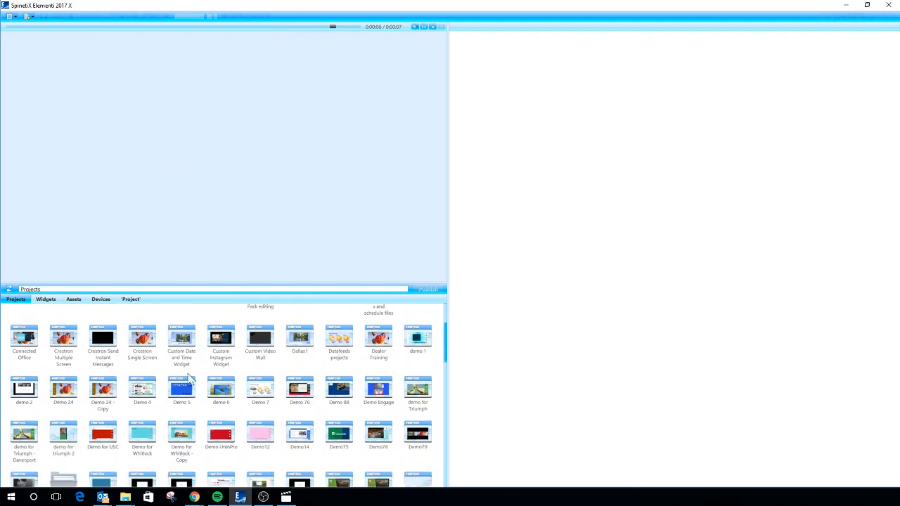
pyautogui.click(47, 300)
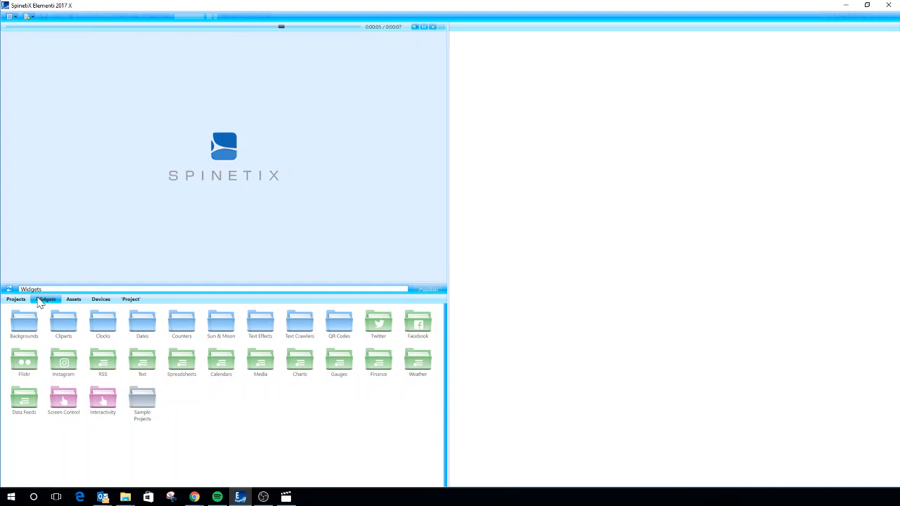
pyautogui.doubleClick(107, 327)
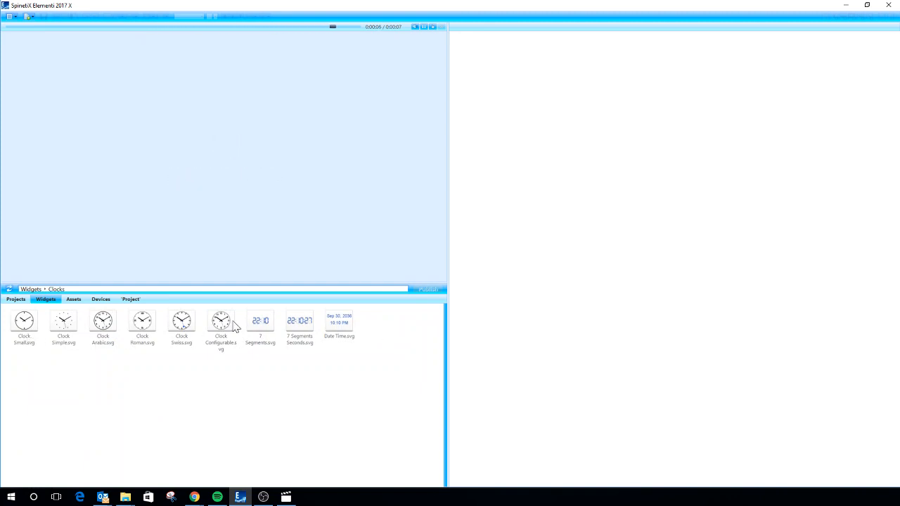
pyautogui.click(32, 291)
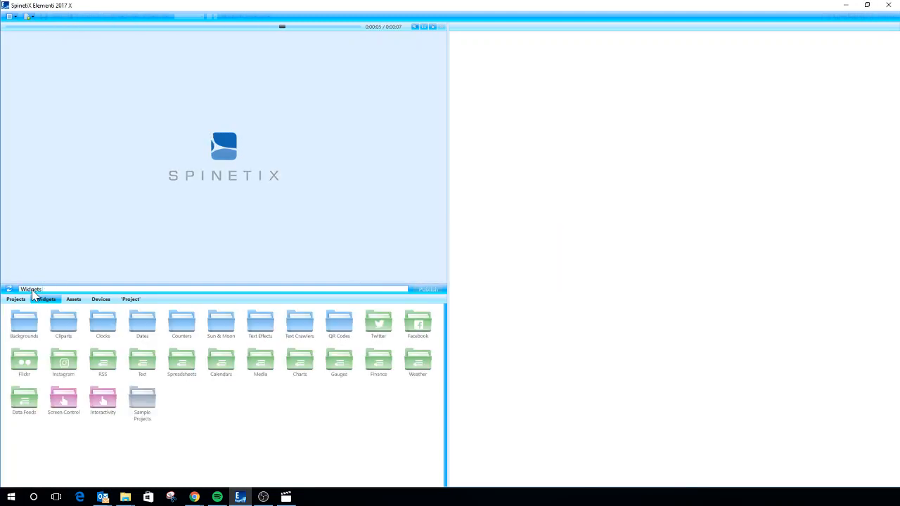
pyautogui.click(73, 302)
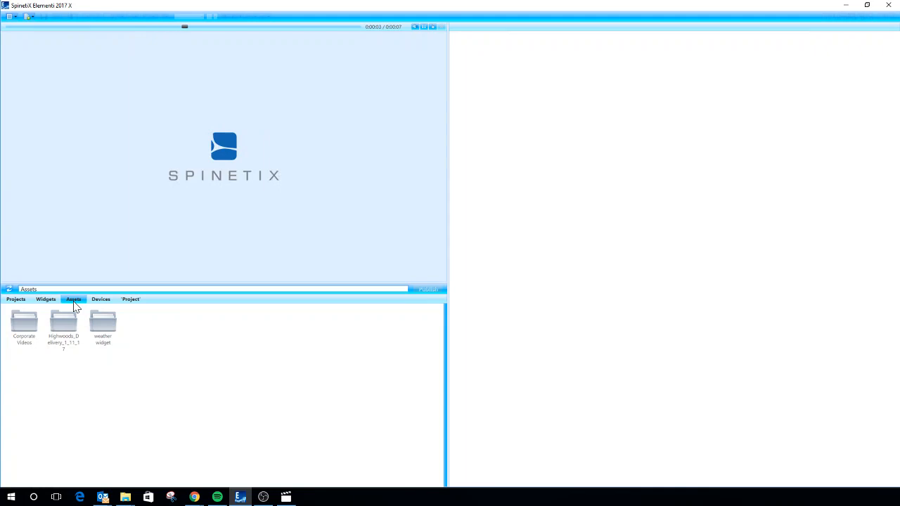
# Examine the available players and collection folders among the devices, and check the options for adding new devices or collections.
pyautogui.click(101, 300)
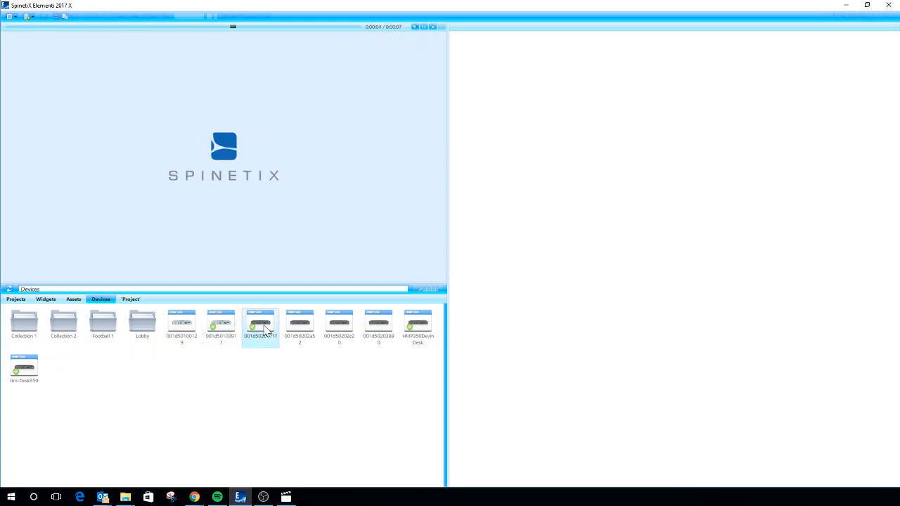
pyautogui.click(30, 383)
pyautogui.rightClick(267, 367)
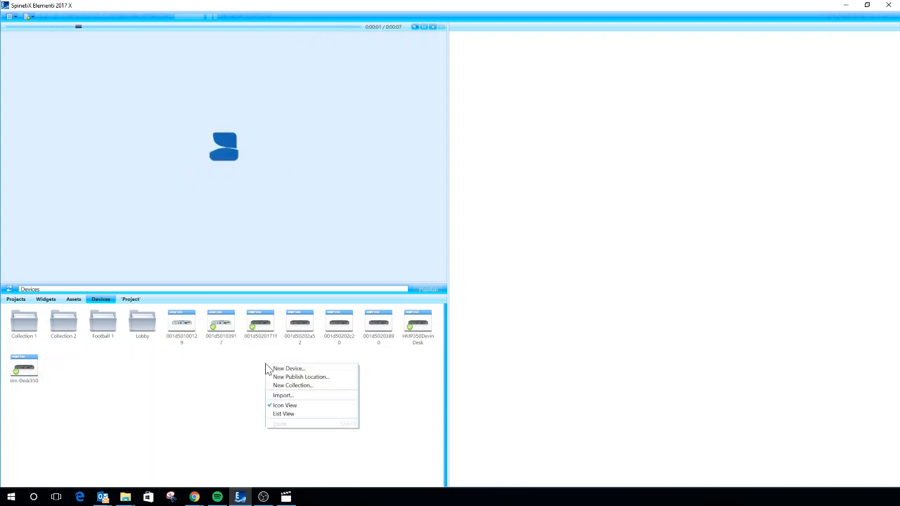
pyautogui.click(248, 374)
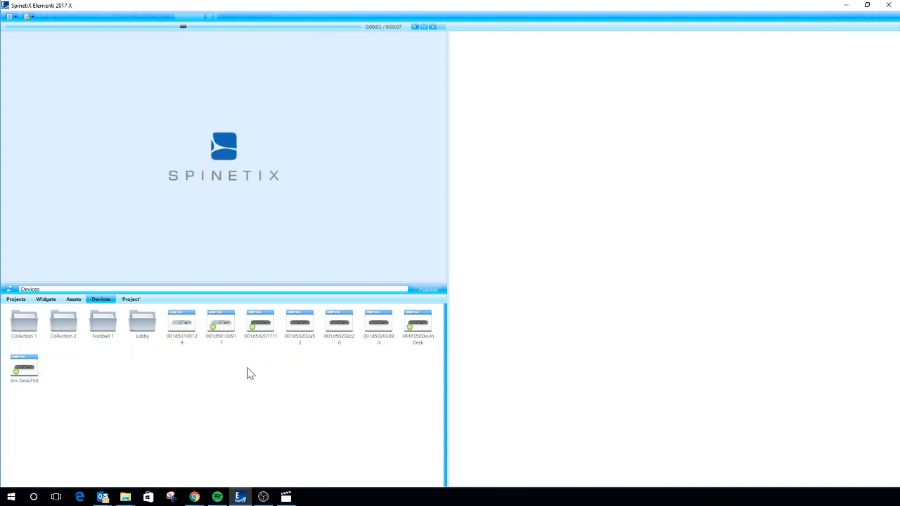
pyautogui.click(380, 329)
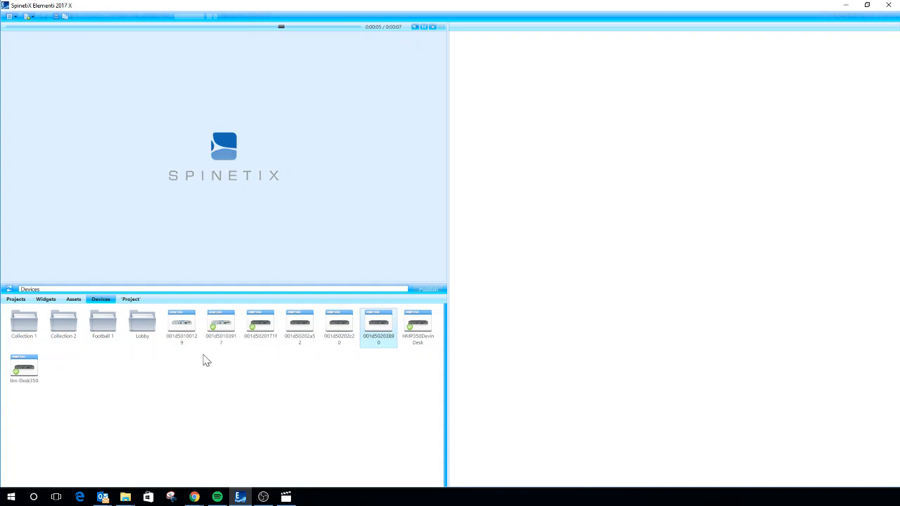
pyautogui.click(32, 328)
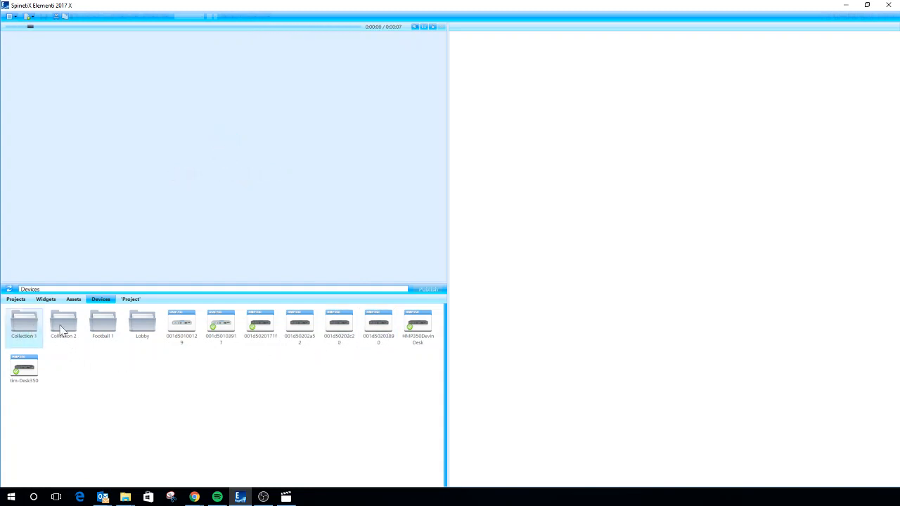
pyautogui.click(62, 330)
pyautogui.click(114, 329)
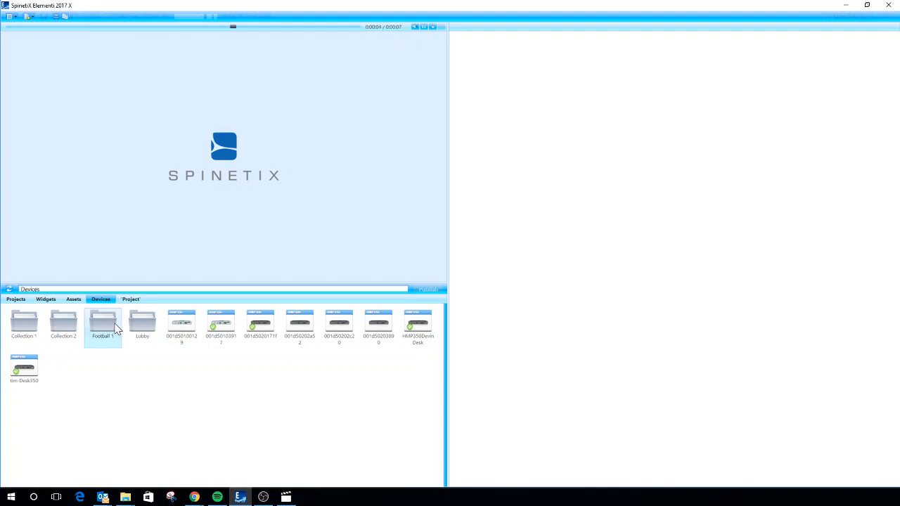
pyautogui.click(131, 299)
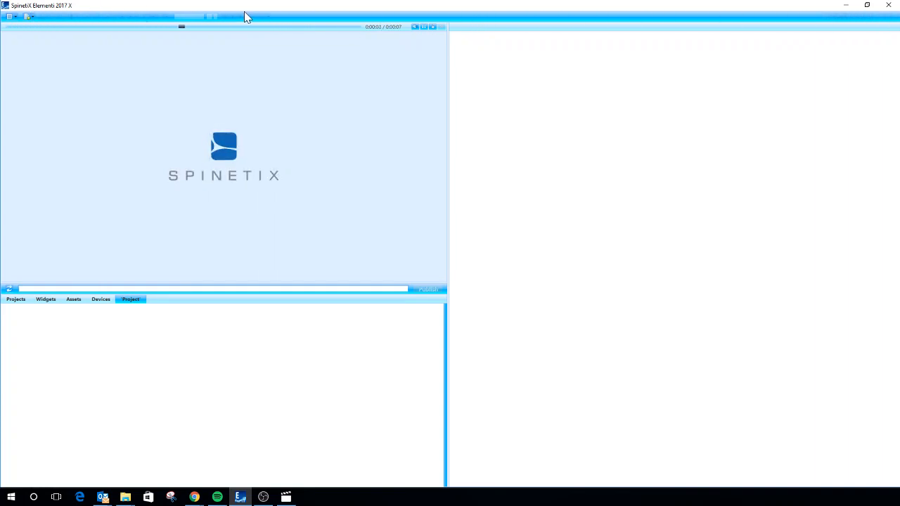
pyautogui.click(15, 17)
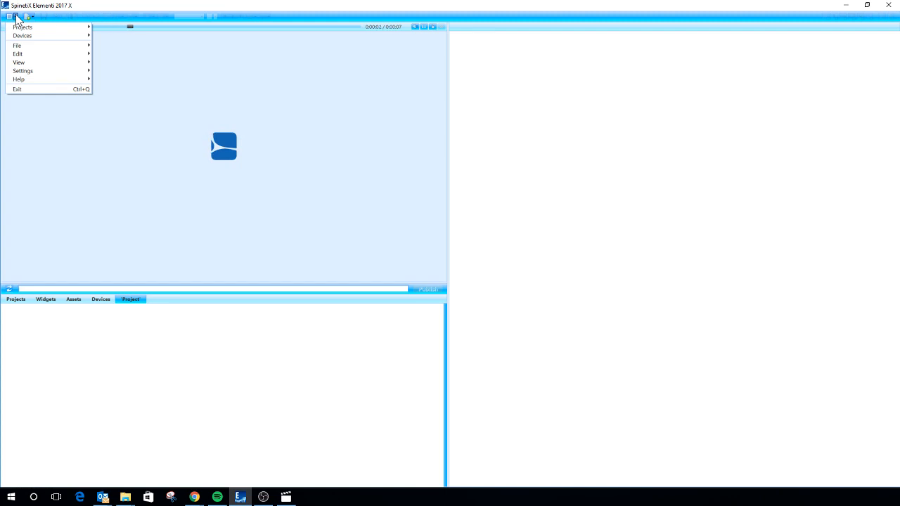
pyautogui.moveTo(22, 30)
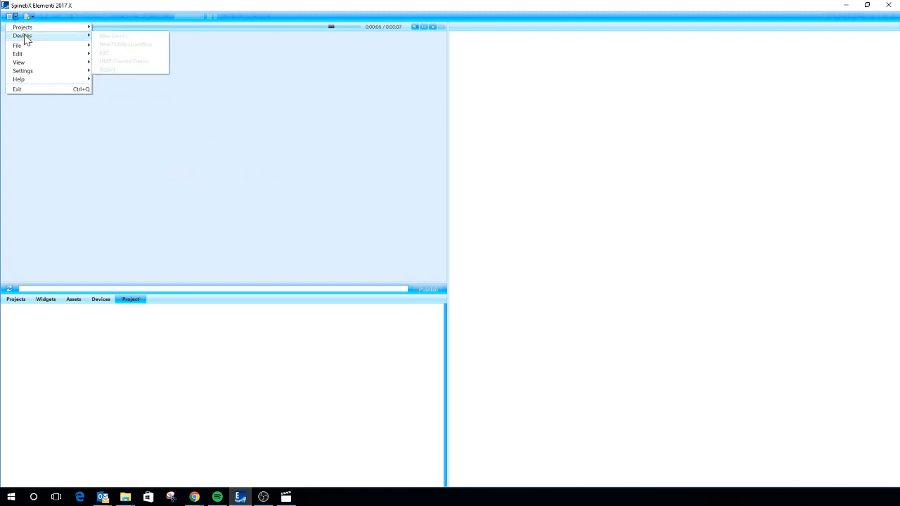
pyautogui.click(31, 17)
pyautogui.click(31, 17)
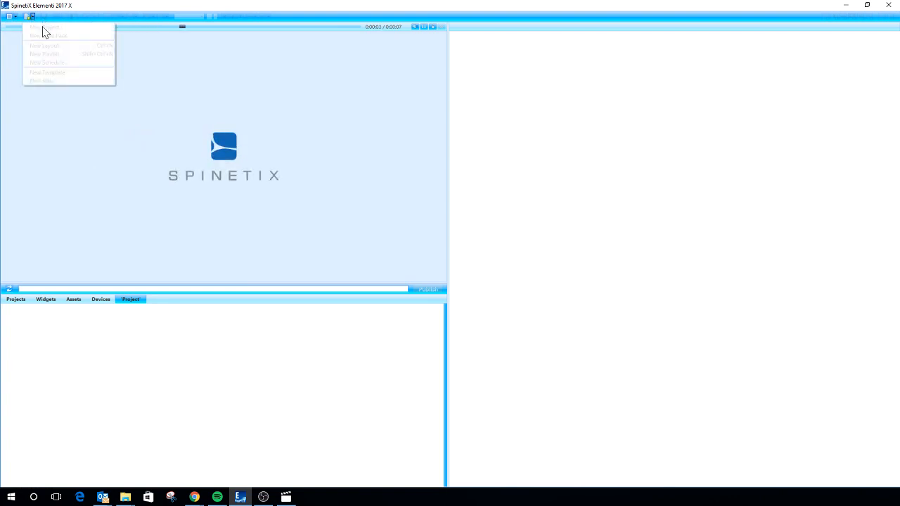
pyautogui.click(131, 6)
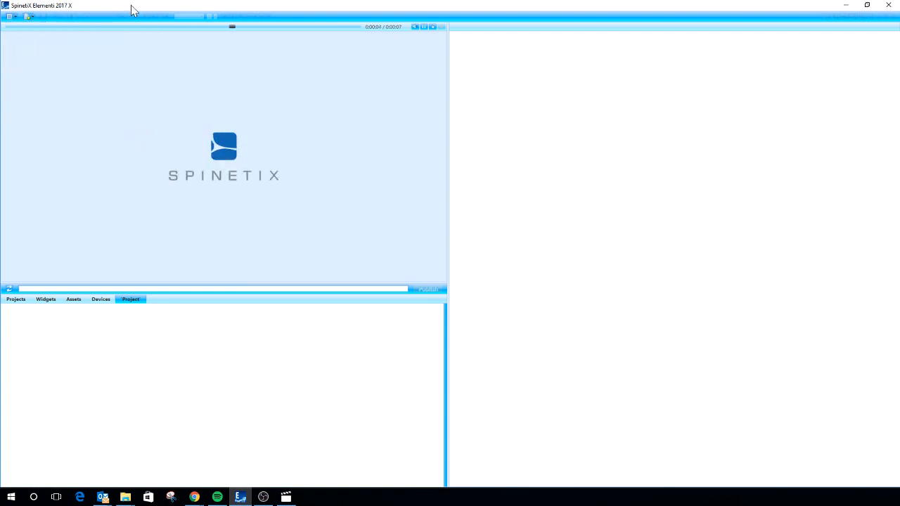
# Find the Demo78 project among the existing projects and open it for editing.
pyautogui.click(16, 300)
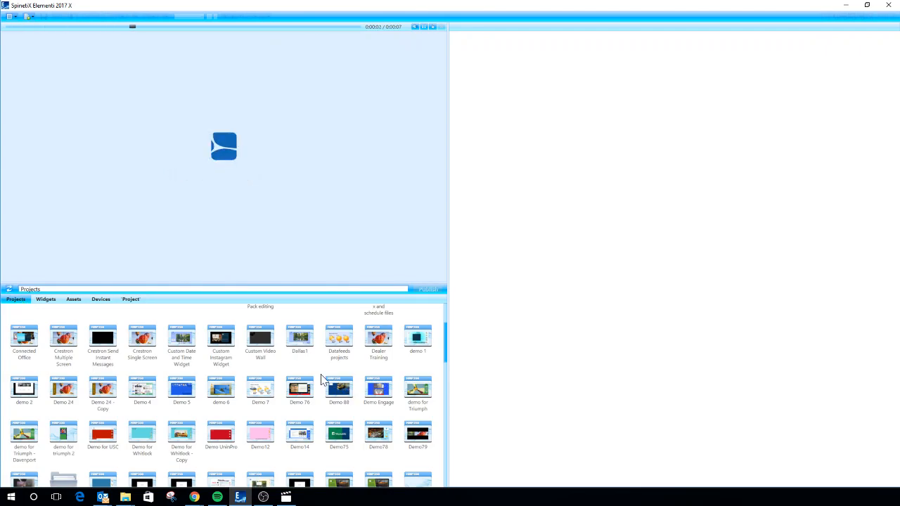
pyautogui.scroll(-1, 322, 379)
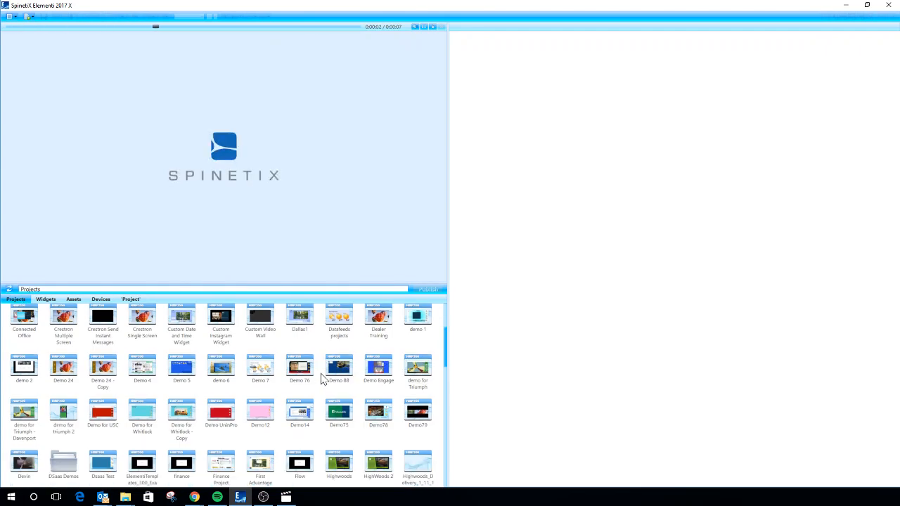
pyautogui.rightClick(380, 413)
pyautogui.click(406, 311)
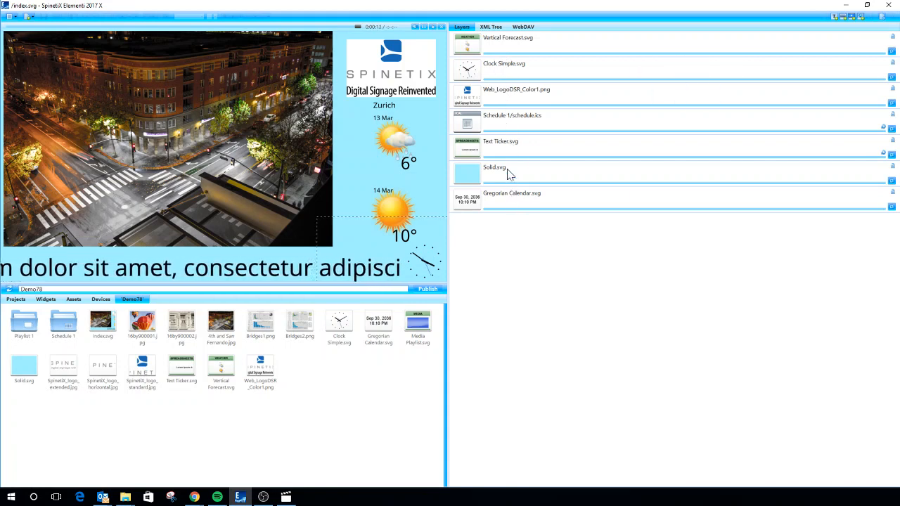
# Move the Gregorian Calendar layer above the Solid.svg background layer and back below it.
pyautogui.moveTo(507, 201); pyautogui.dragTo(508, 176)
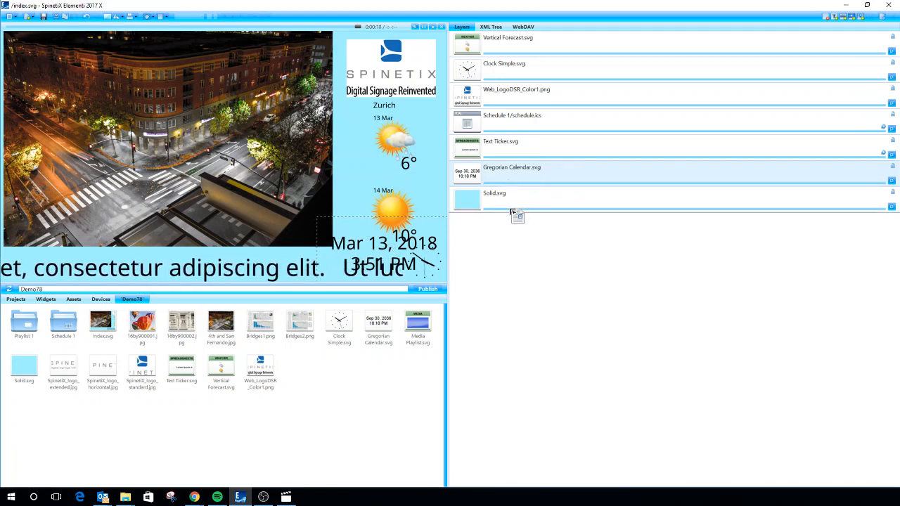
pyautogui.moveTo(509, 209); pyautogui.dragTo(510, 208)
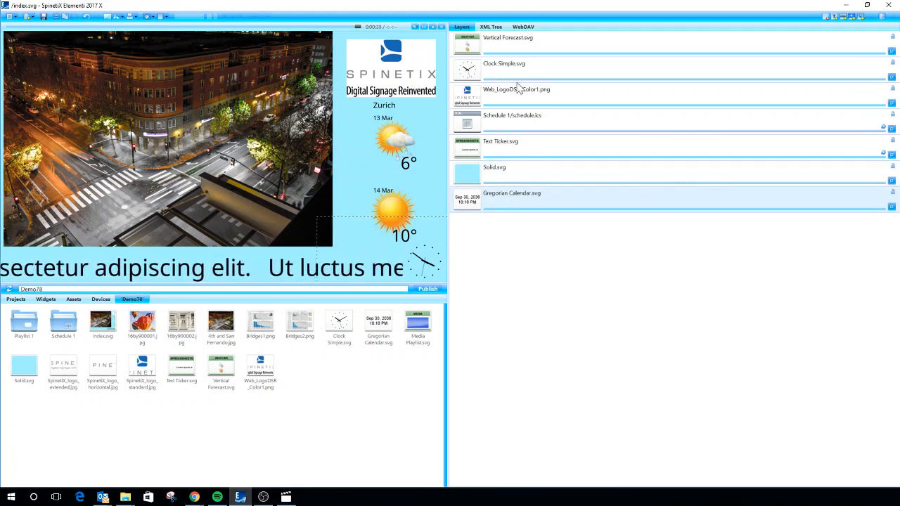
# Inspect the Gregorian Calendar widget's time zone, locale and format settings, and the document properties of the index.svg layout.
pyautogui.doubleClick(538, 204)
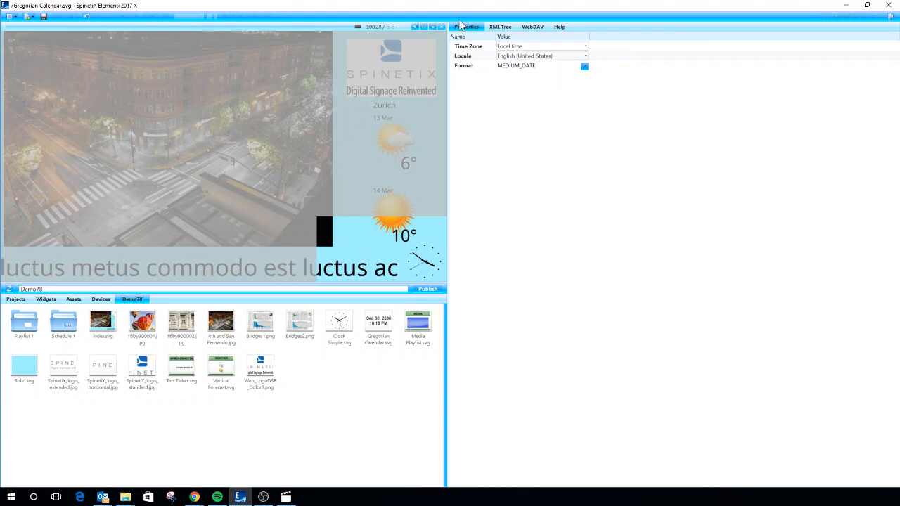
pyautogui.click(890, 19)
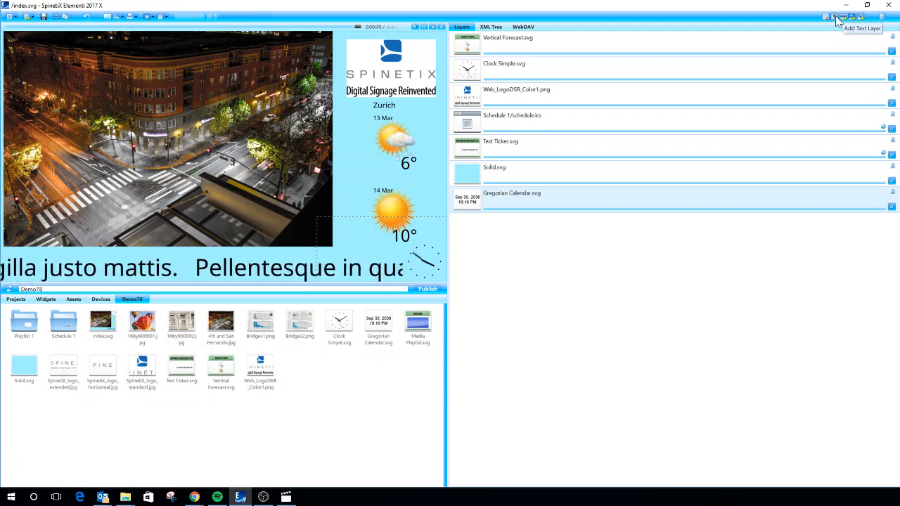
pyautogui.click(882, 18)
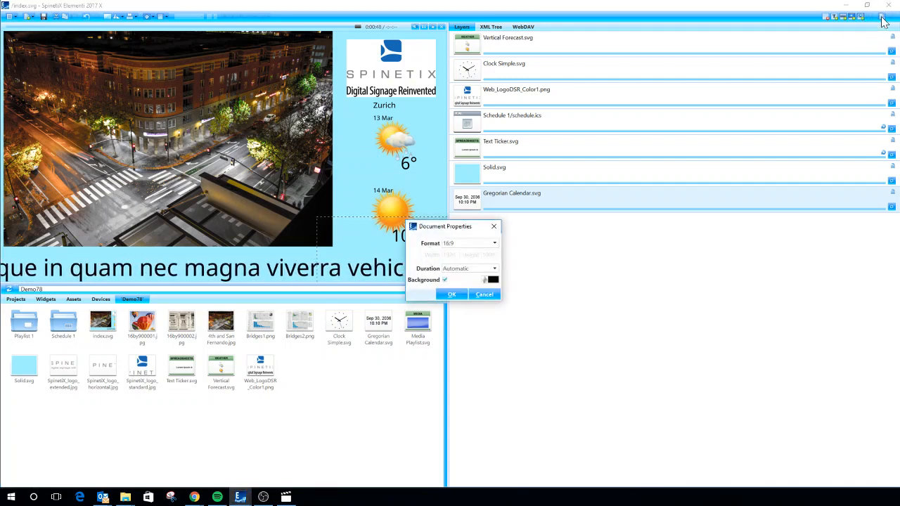
pyautogui.moveTo(455, 234); pyautogui.dragTo(444, 202)
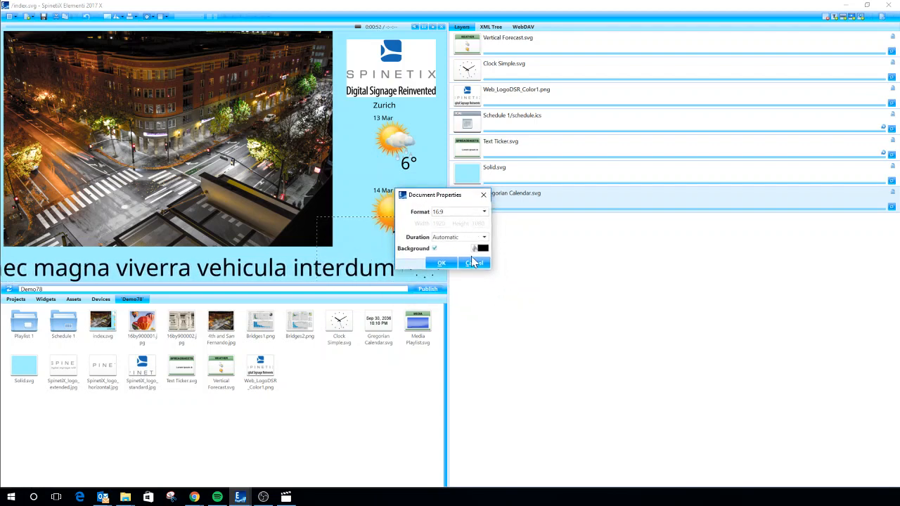
pyautogui.click(483, 195)
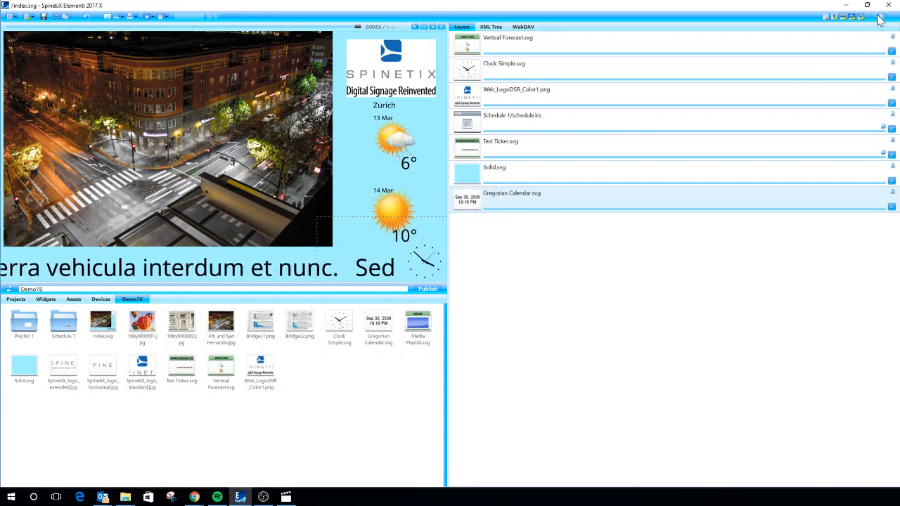
# Check which layer options are available for the Schedule 1 layer in the layout preview.
pyautogui.click(250, 125)
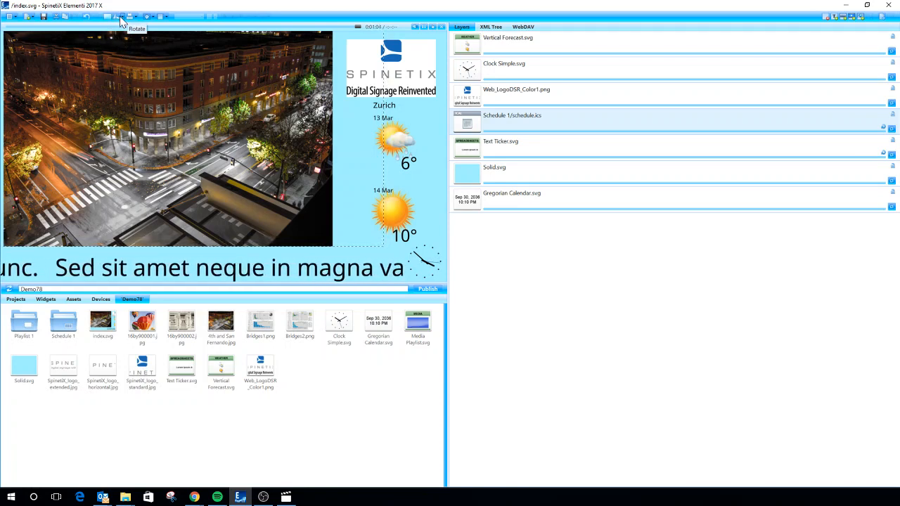
pyautogui.rightClick(200, 165)
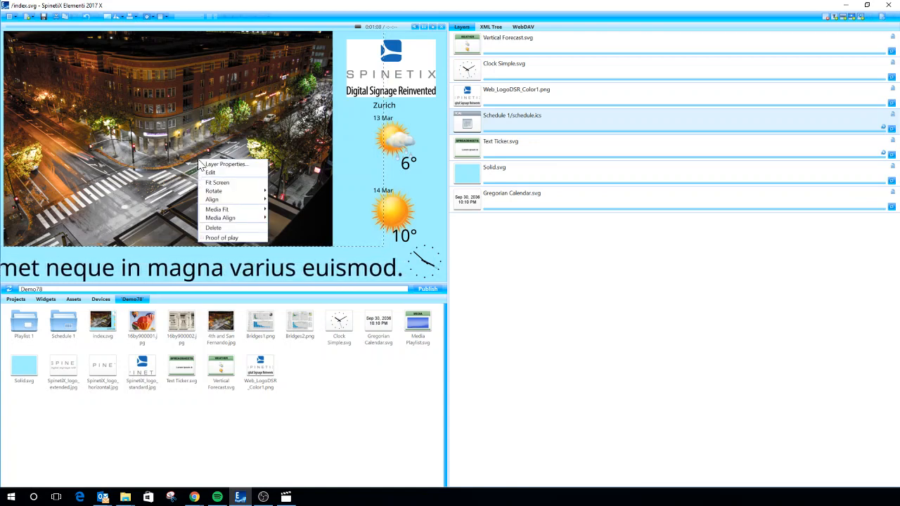
pyautogui.click(469, 228)
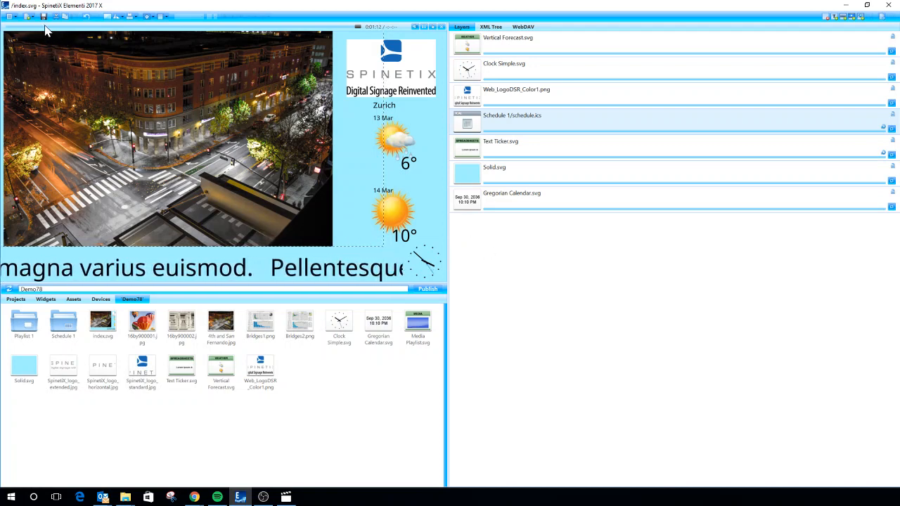